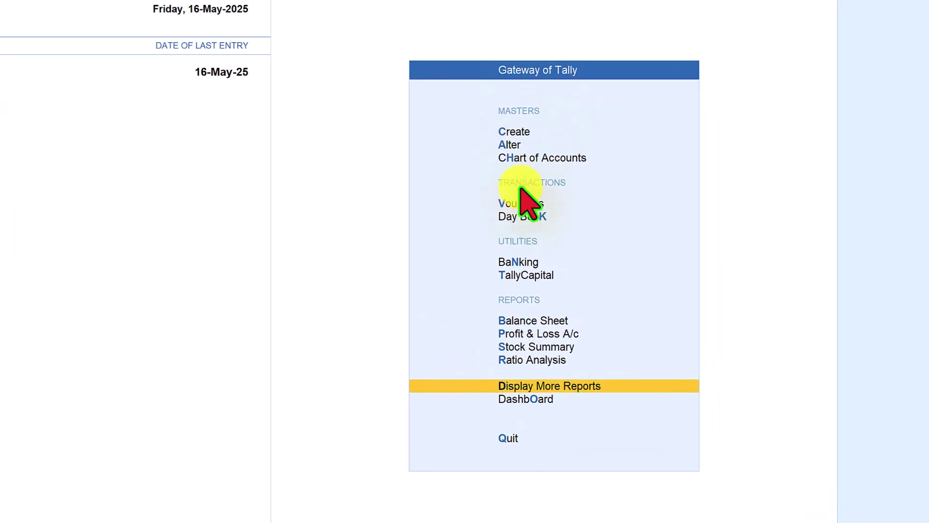
- Open the Invoice Management System (IMS) report from the statutory GST reports
left_click(465, 398)
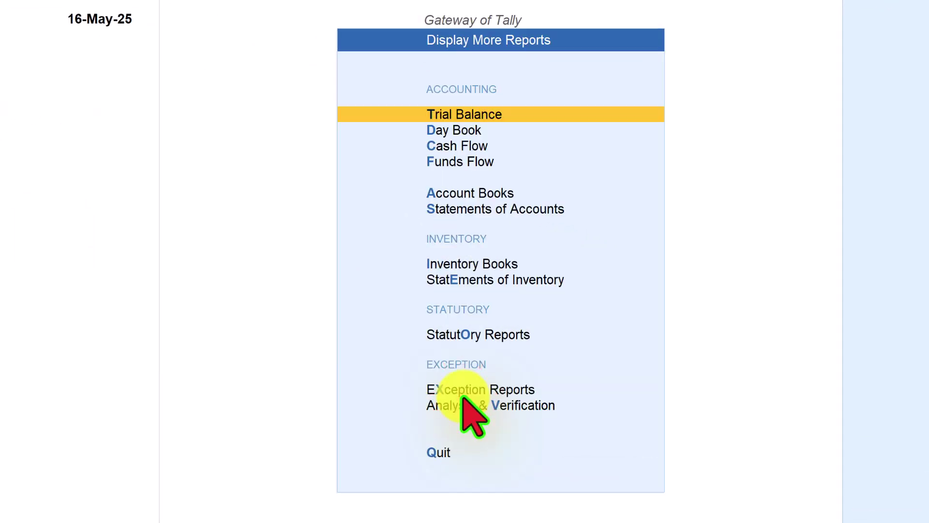
left_click(466, 334)
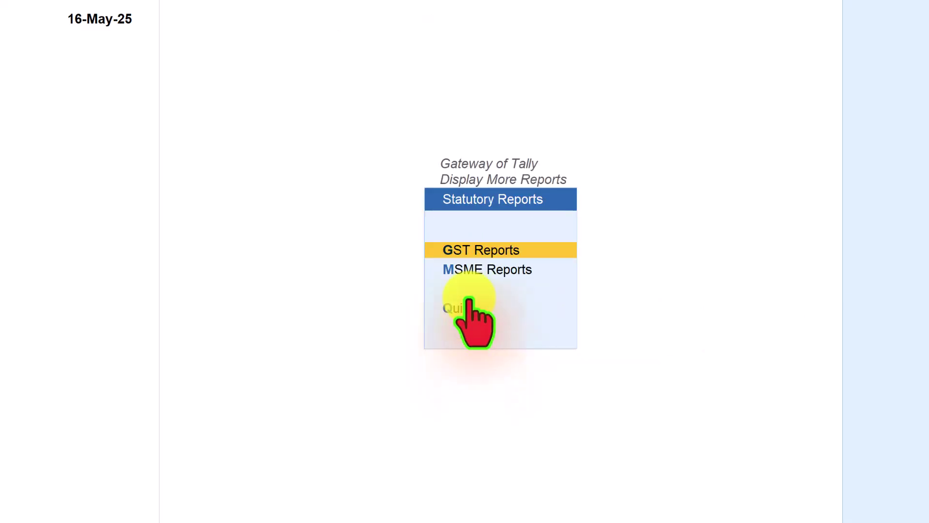
left_click(460, 251)
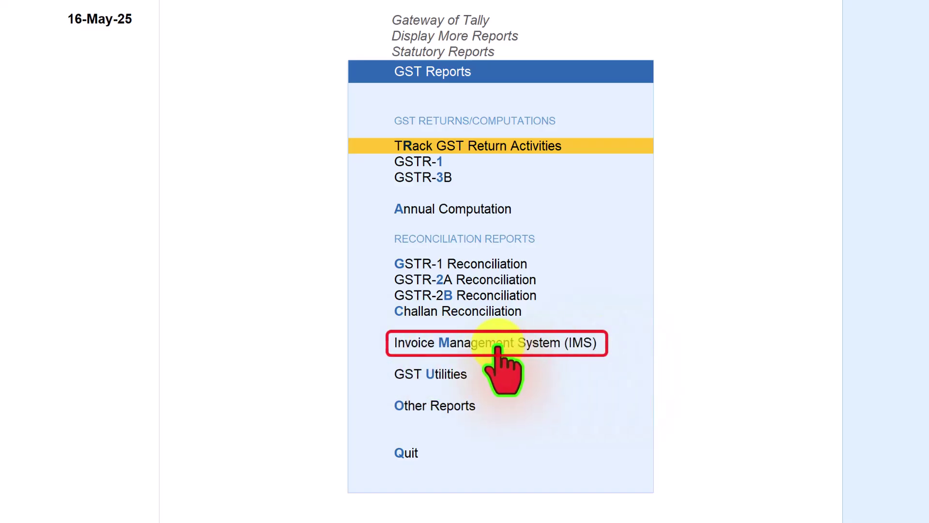
left_click(444, 345)
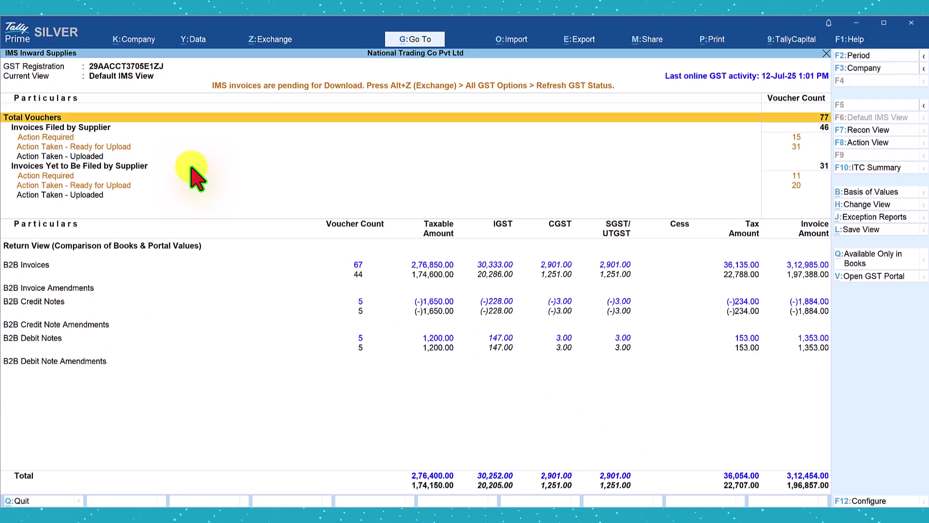
- Review the Action Required vouchers of invoices filed by suppliers in the default IMS view, and return to the summary
left_click(795, 146)
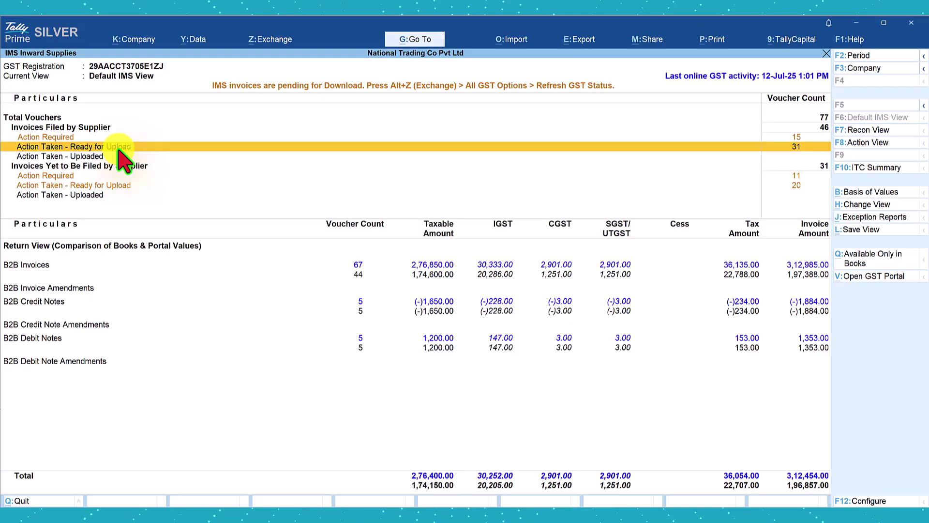
left_click(48, 136)
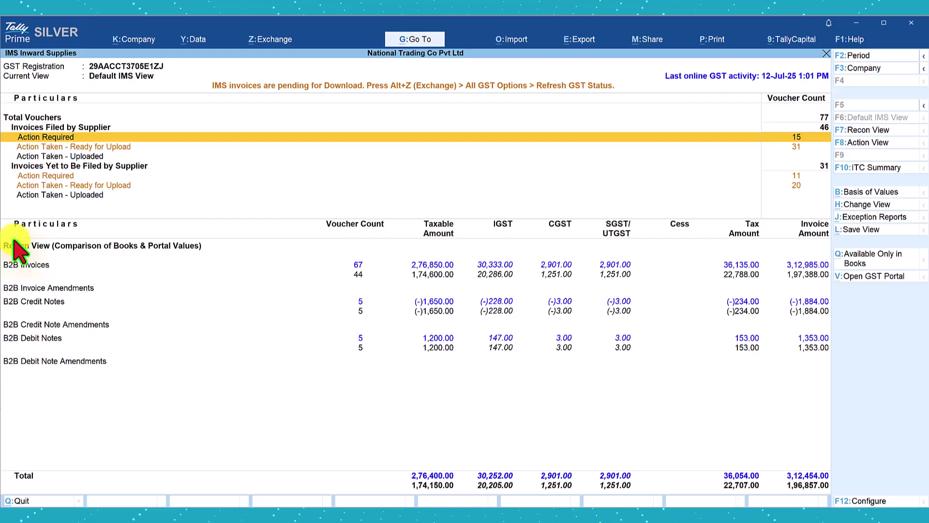
left_click(51, 138)
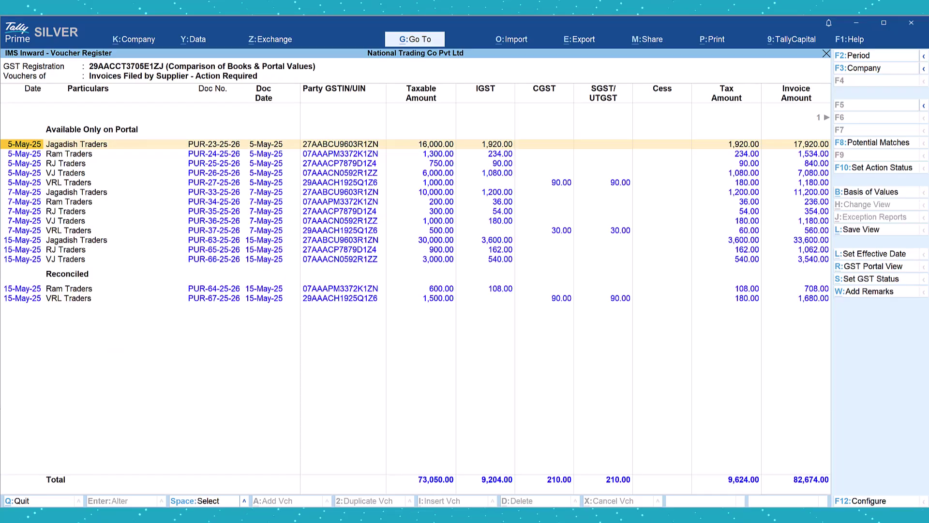
key("Escape")
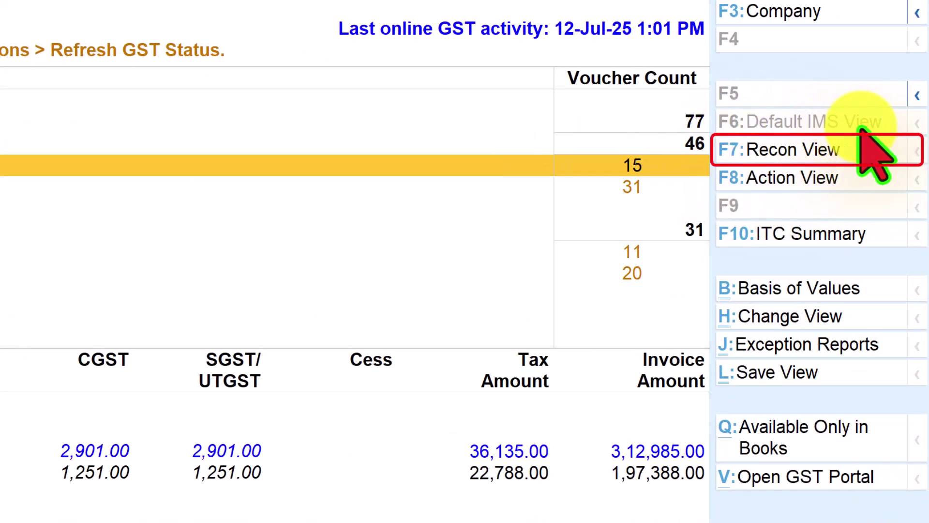
- Switch the IMS report to Reconciliation View and review the reconciled vouchers under Invoices Filed by Supplier
left_click(774, 145)
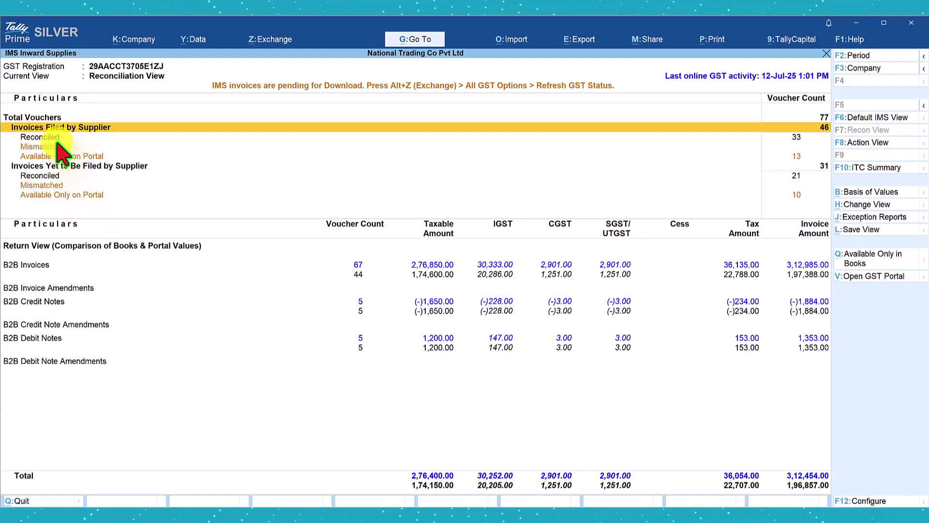
left_click(51, 139)
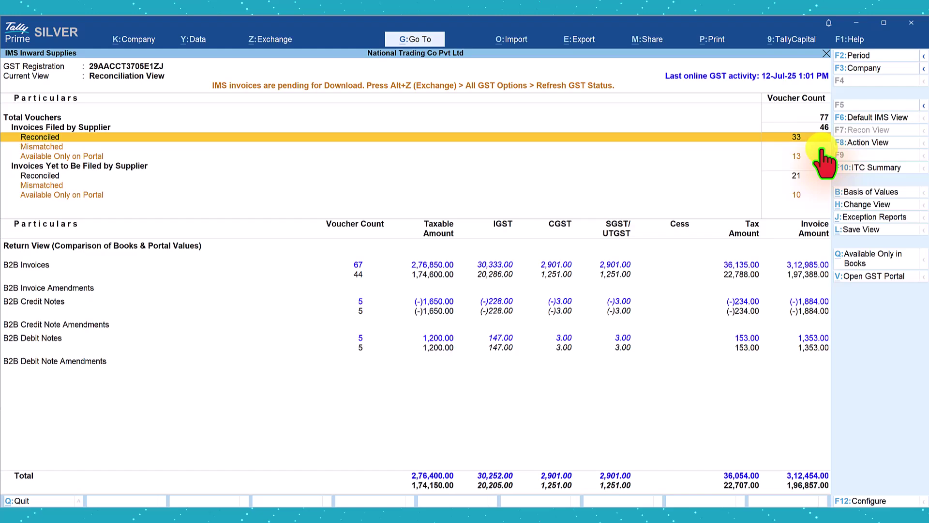
left_click(77, 156)
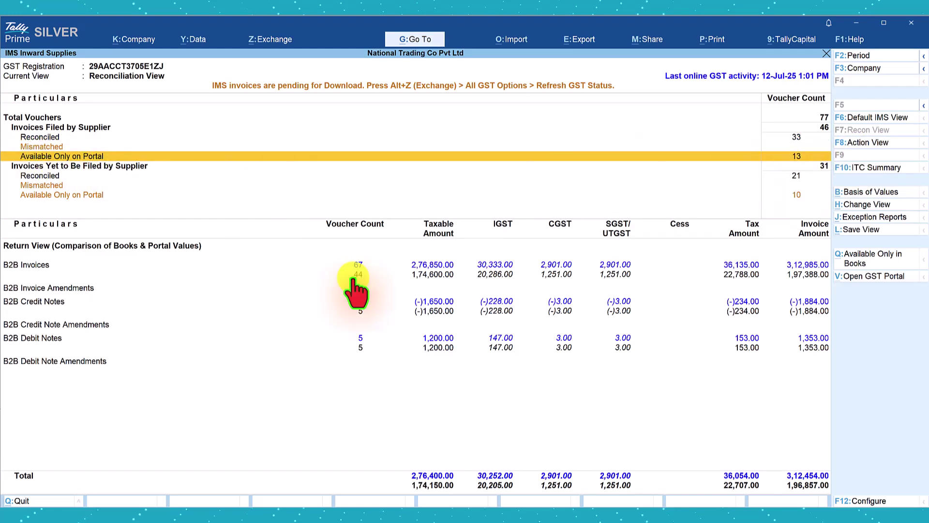
left_click(42, 138)
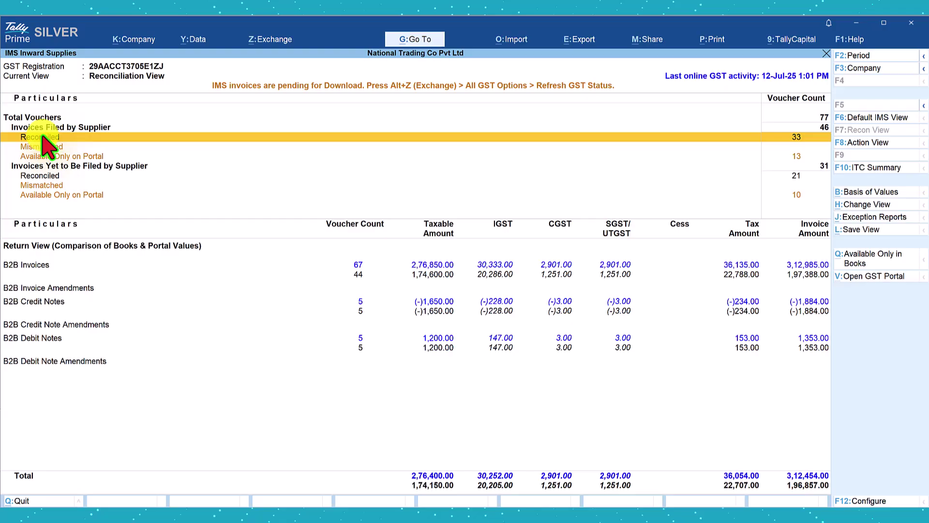
left_click(43, 137)
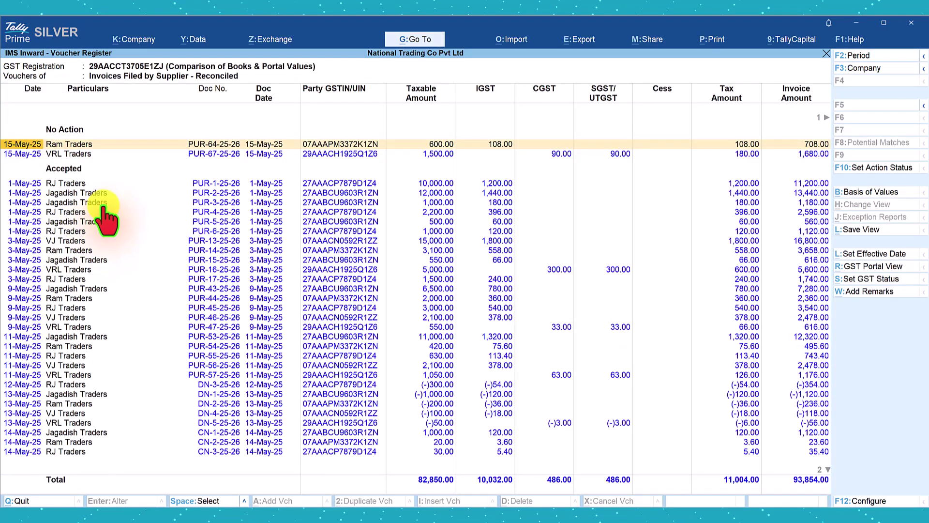
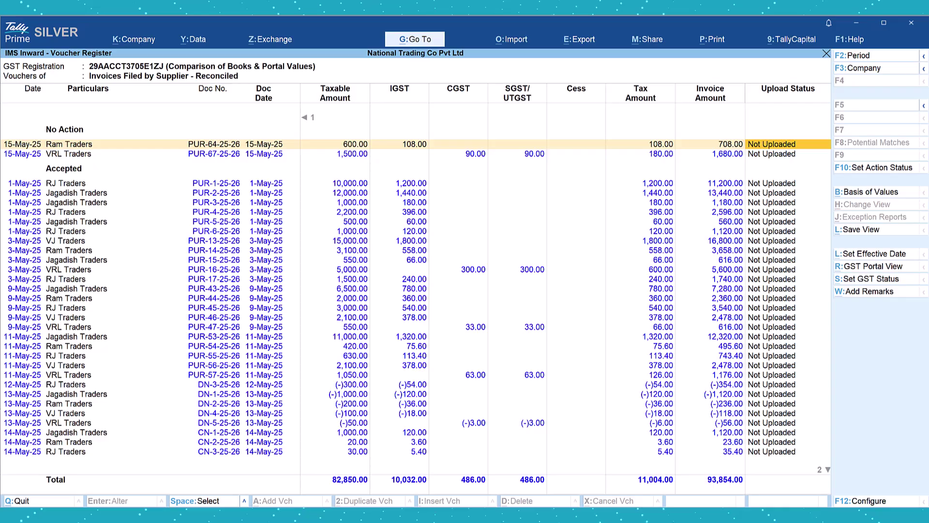
key("Escape")
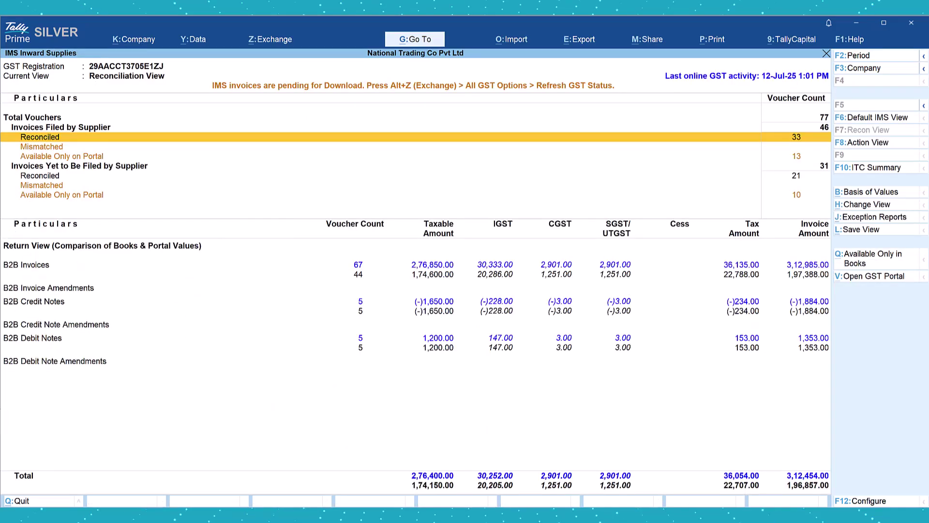
- Check the mismatched category and review the supplier-filed vouchers available only on the portal
left_click(57, 147)
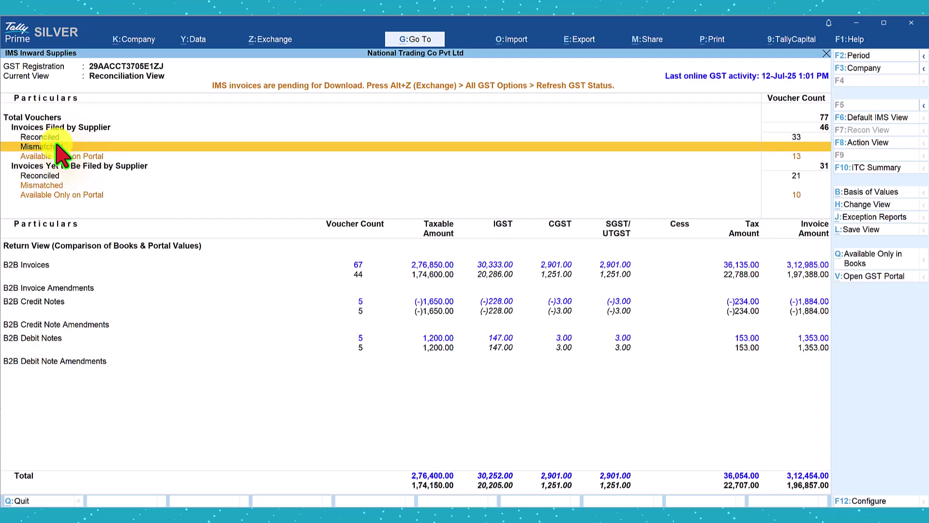
left_click(66, 156)
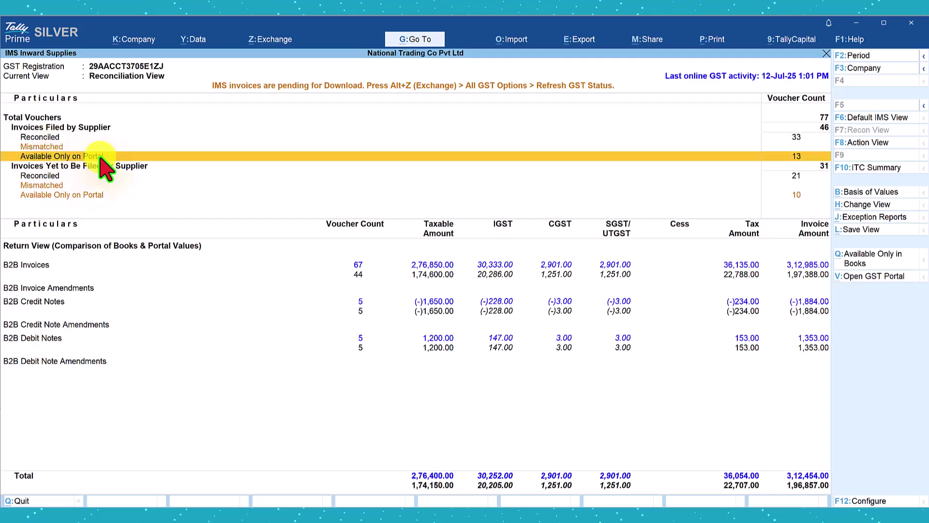
left_click(80, 156)
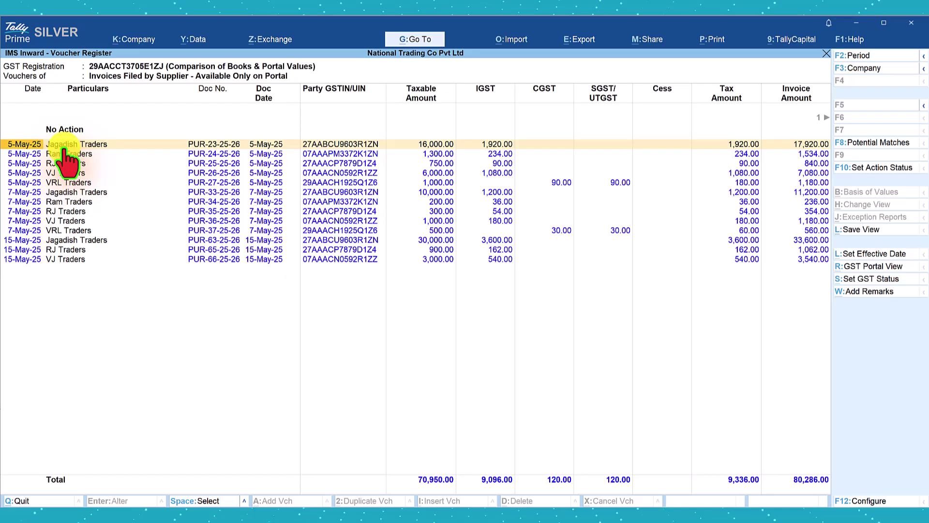
key("Escape")
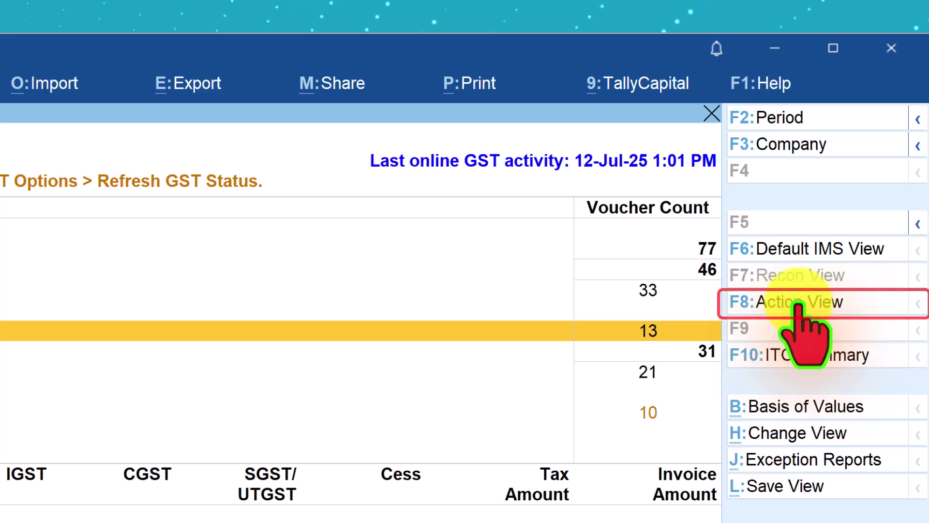
- Switch the report to Action View and examine the accepted supplier-filed vouchers, including their upload status
left_click(798, 303)
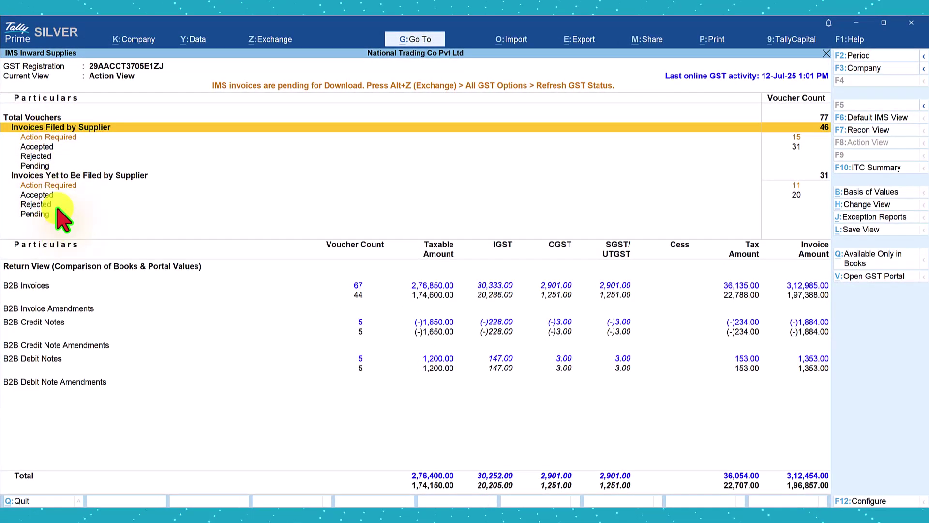
left_click(56, 138)
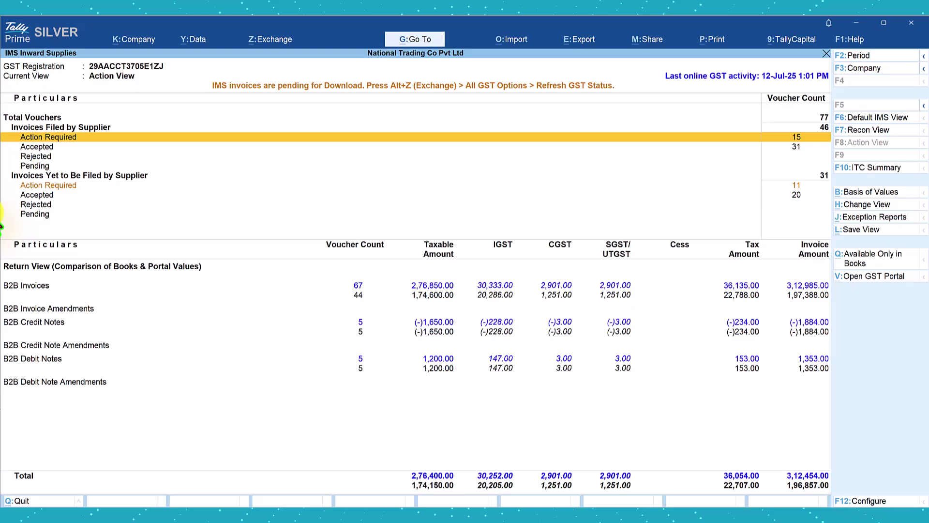
left_click(45, 146)
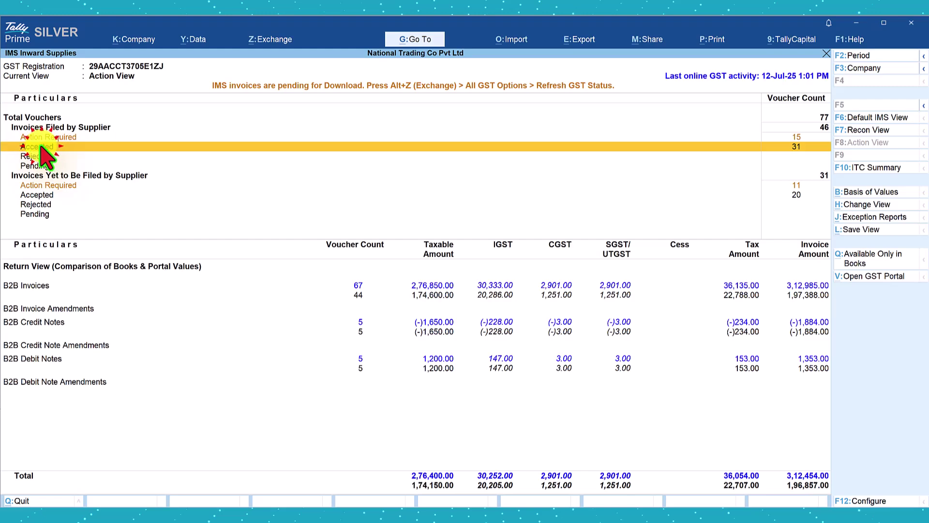
left_click(41, 146)
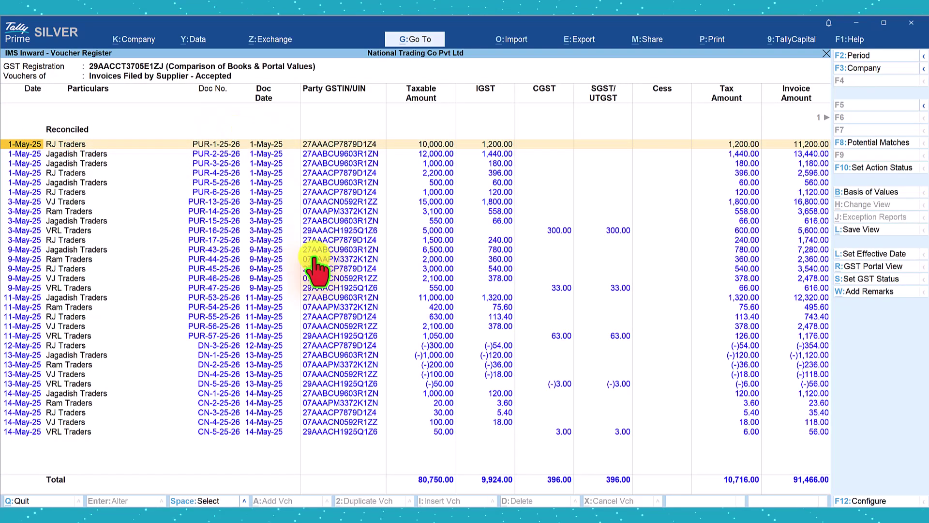
key("Right")
key("Right")
key("Right")
key("Right")
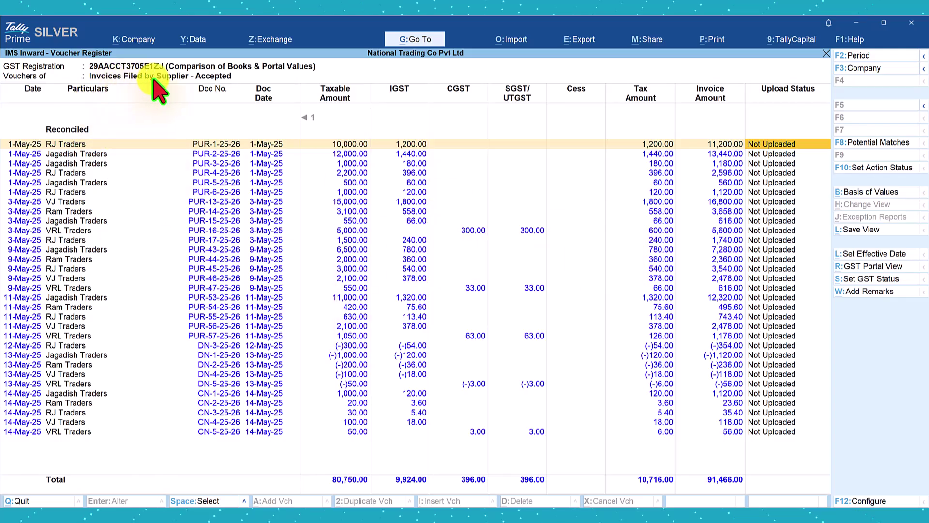
key("ctrl+Left")
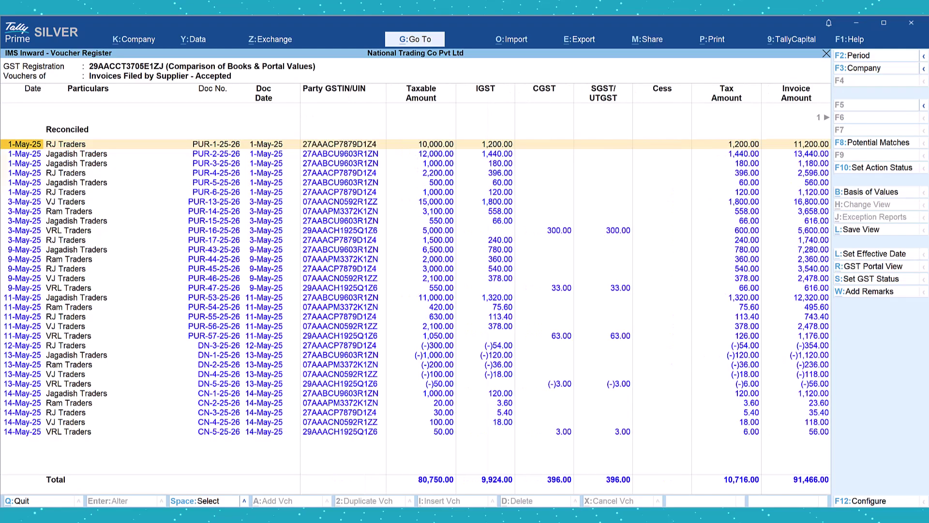
key("Escape")
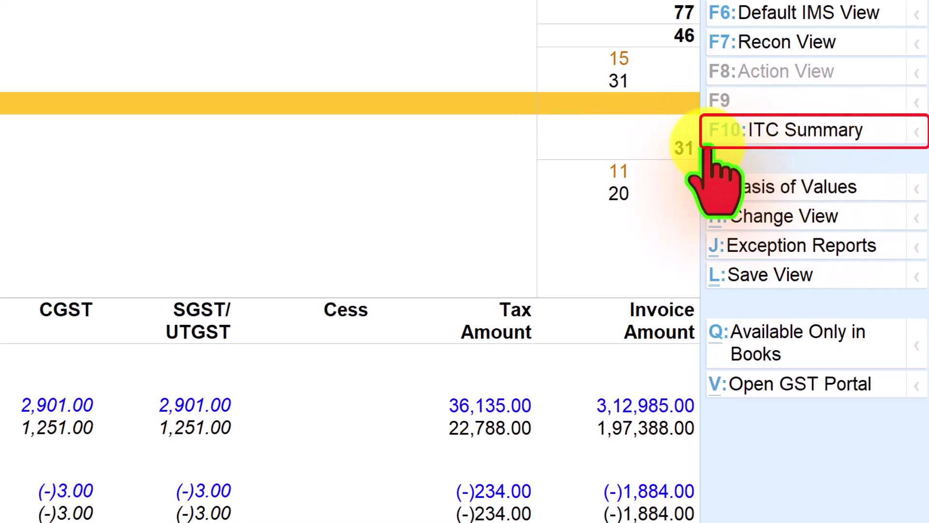
- Open the ITC Summary and review the available, pending and rejected ITC categories
left_click(789, 128)
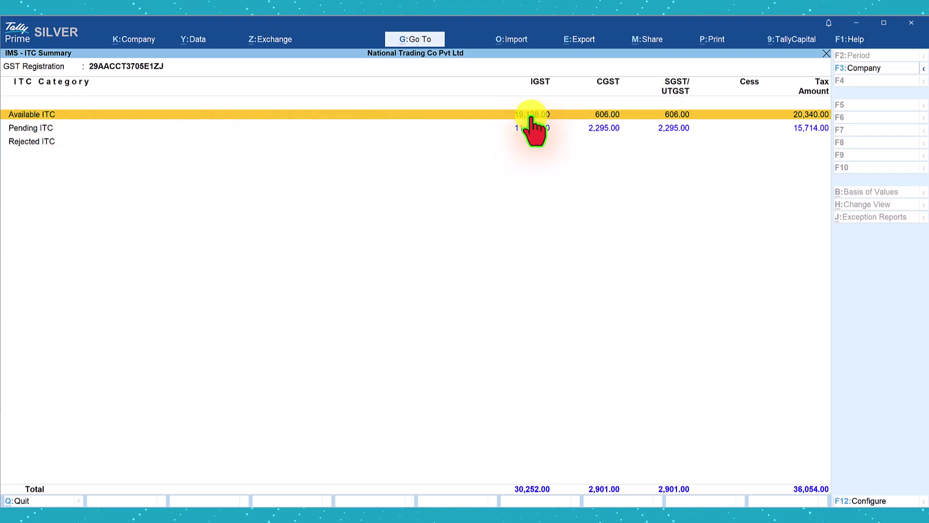
left_click(35, 114)
key("Escape")
left_click(32, 128)
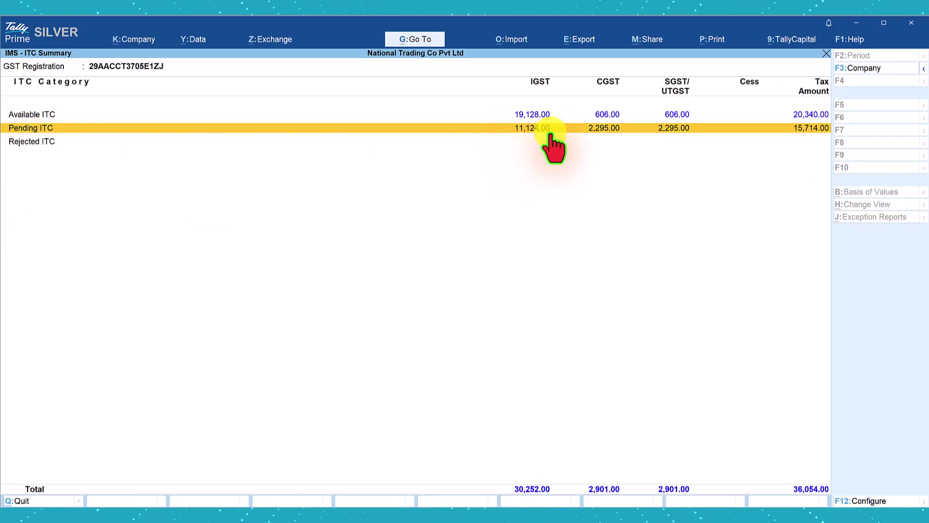
left_click(27, 141)
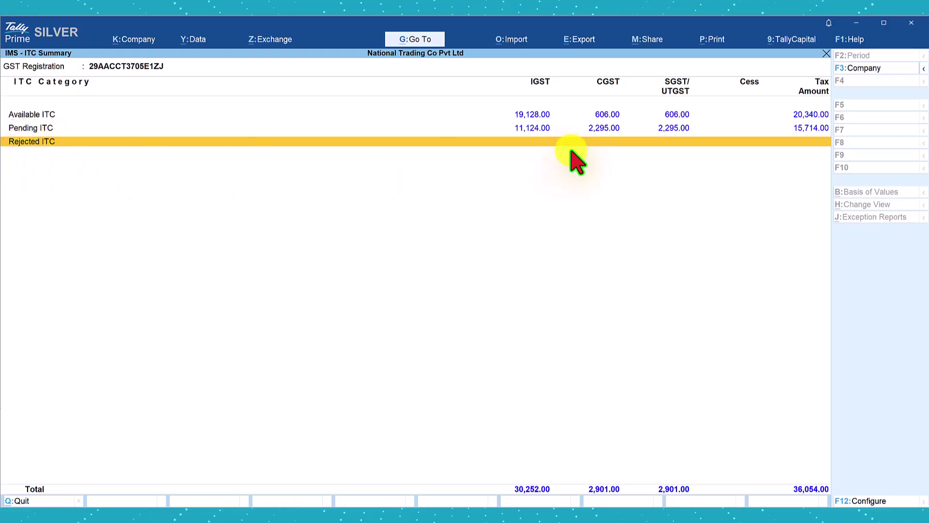